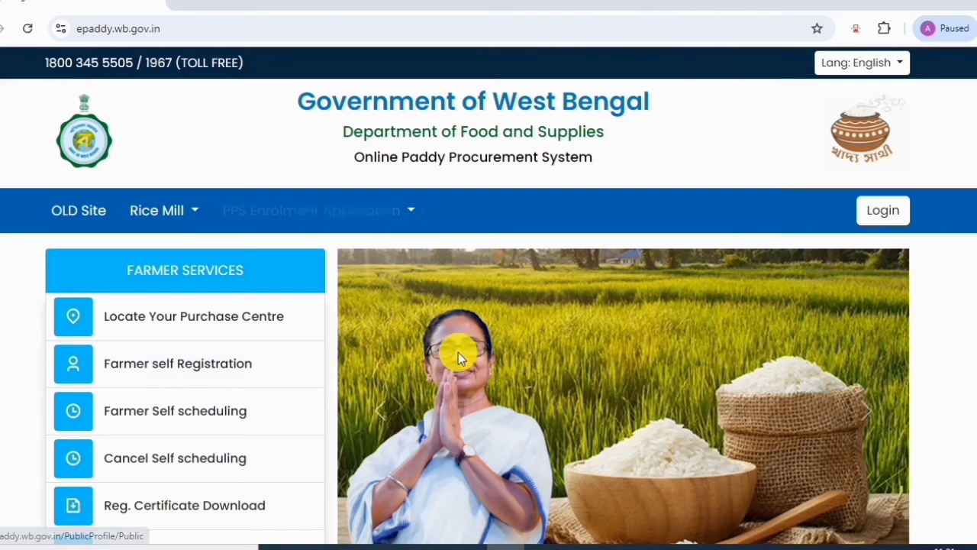
Start Farmer self Registration and verify the farmer's Aadhaar number with the received OTP
{"action": "scroll", "coordinate": [462, 355], "scroll_direction": "down", "scroll_amount": 5}
{"action": "scroll", "coordinate": [474, 368], "scroll_direction": "up", "scroll_amount": 5}
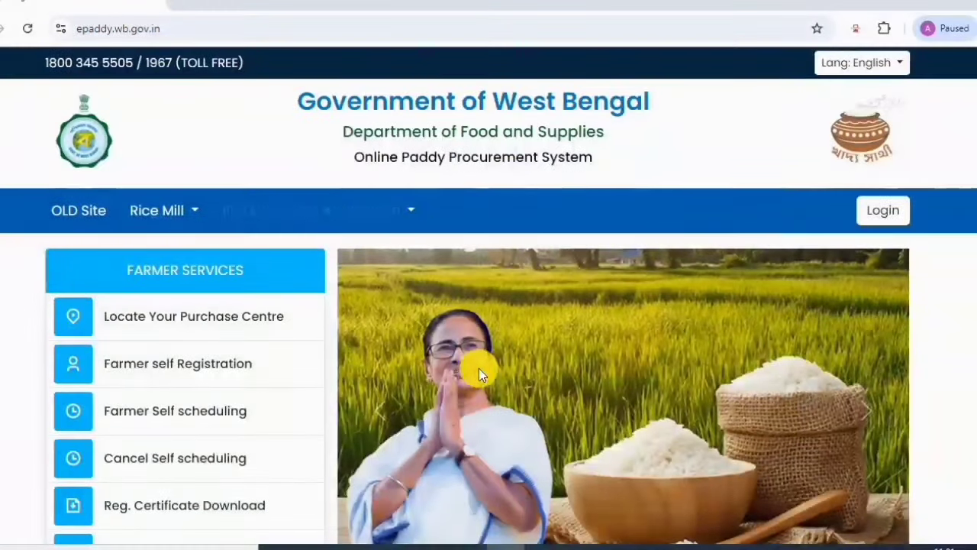
{"action": "scroll", "coordinate": [488, 298], "scroll_direction": "down", "scroll_amount": 1}
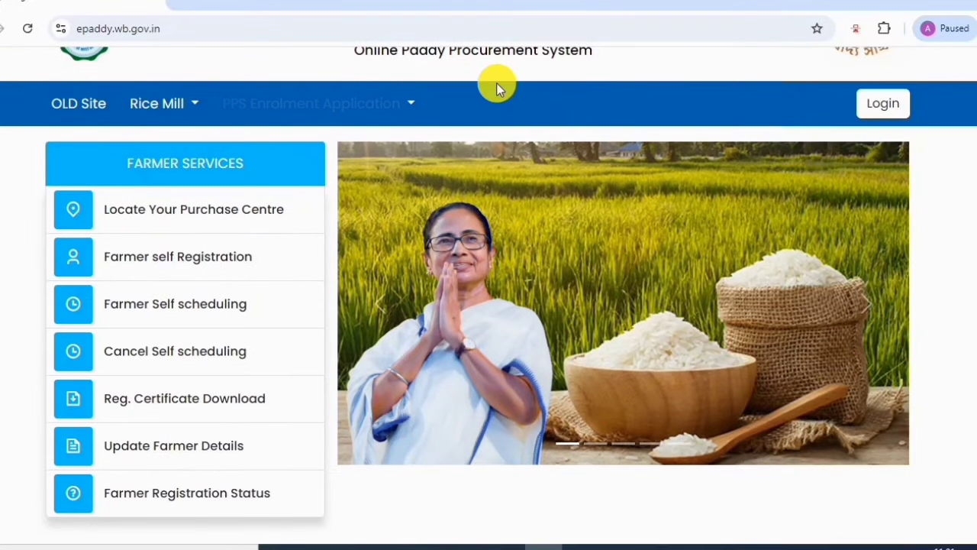
{"action": "left_click", "coordinate": [186, 262]}
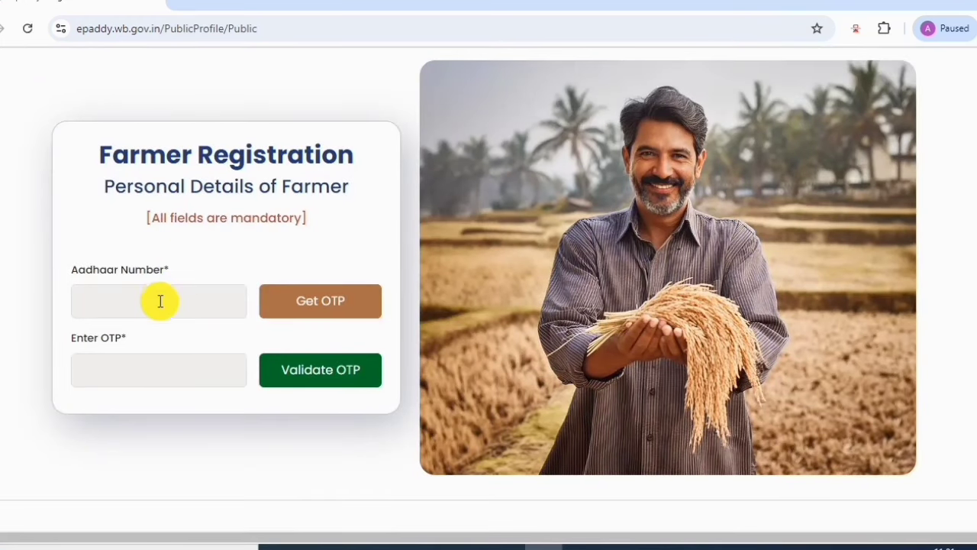
{"action": "left_click", "coordinate": [161, 303]}
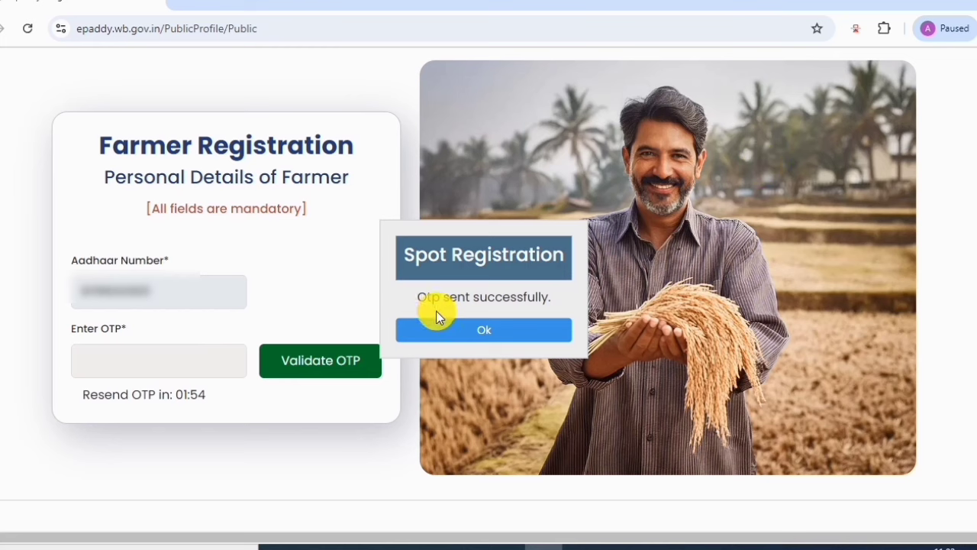
{"action": "left_click", "coordinate": [485, 332]}
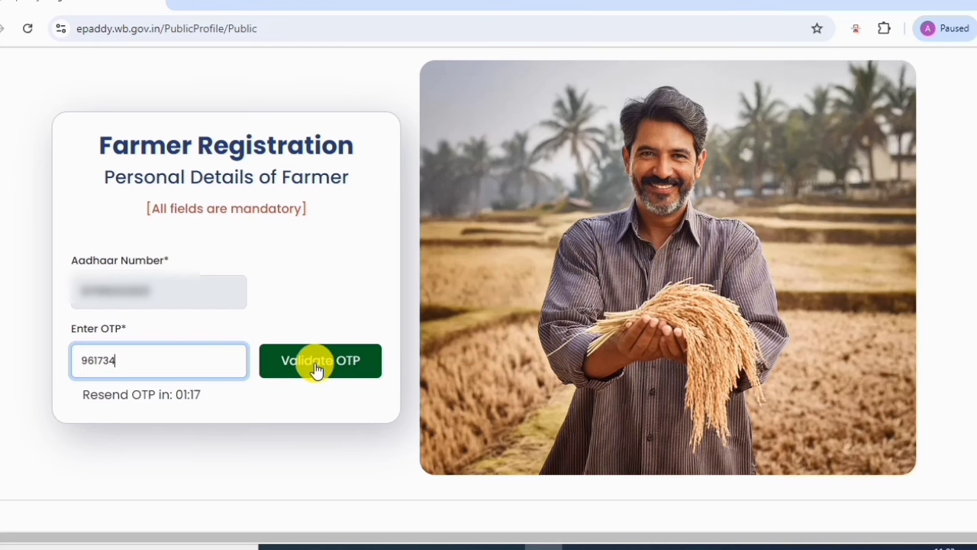
{"action": "left_click", "coordinate": [315, 365]}
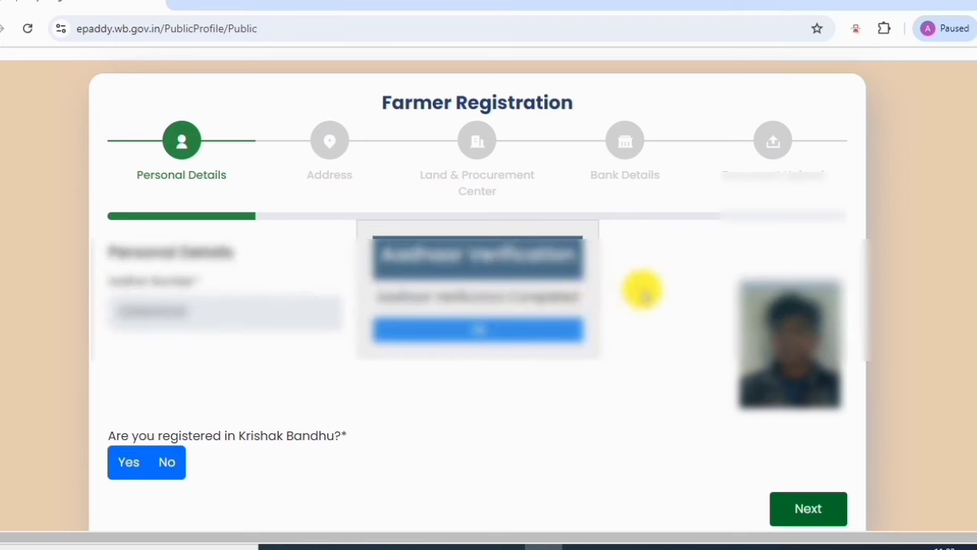
Answer Yes for Krishak Bandhu, search by Aadhaar Number, and validate the farmer's KB record
{"action": "left_click", "coordinate": [478, 330]}
{"action": "scroll", "coordinate": [224, 414], "scroll_direction": "down", "scroll_amount": 1}
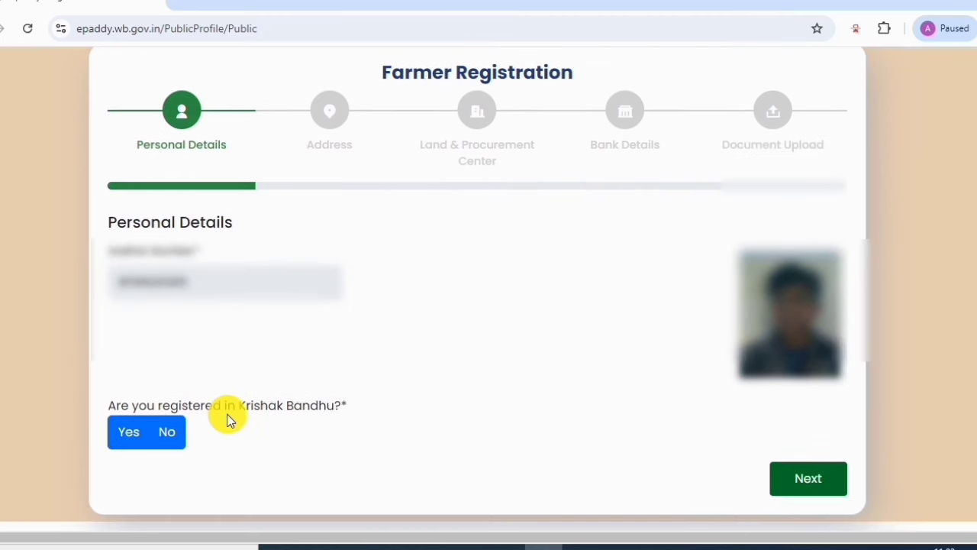
{"action": "left_click", "coordinate": [127, 435]}
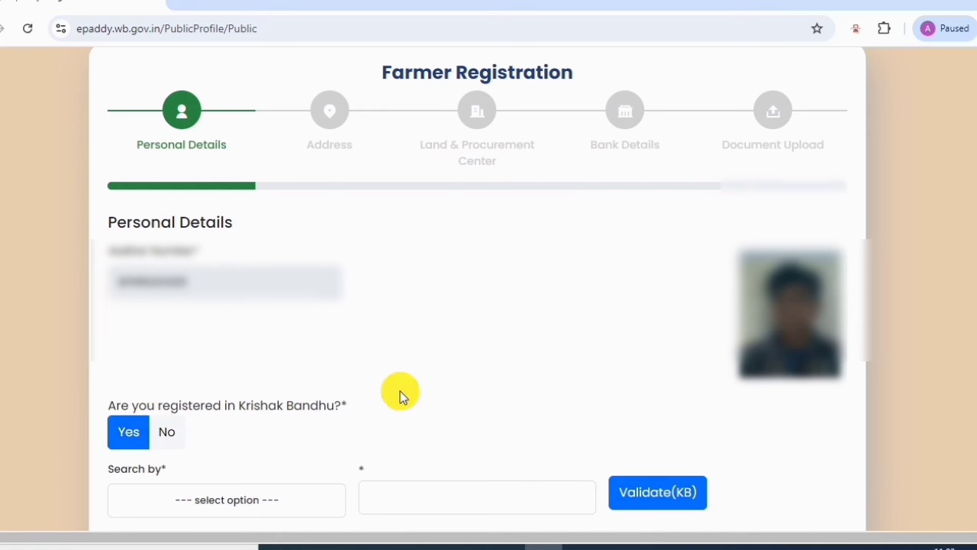
{"action": "left_click", "coordinate": [268, 501]}
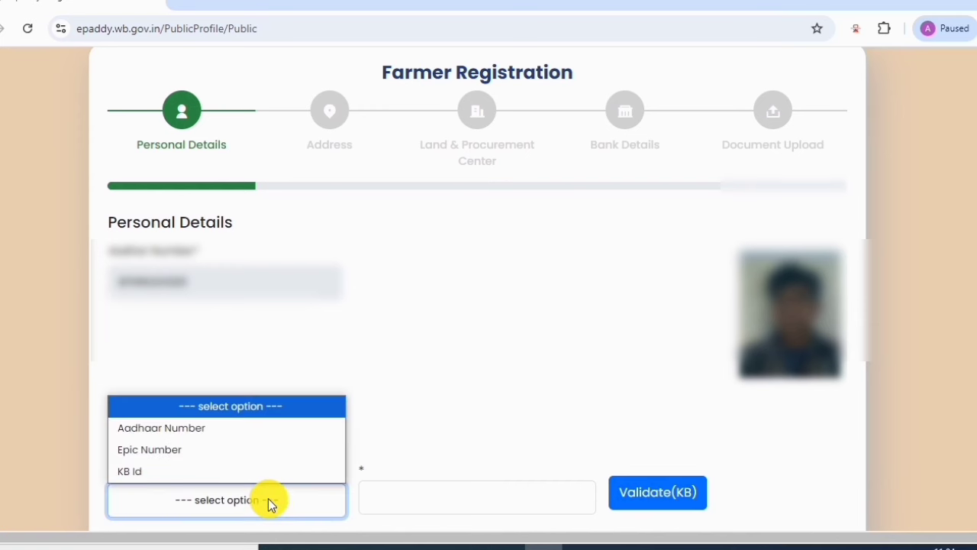
{"action": "left_click", "coordinate": [170, 432]}
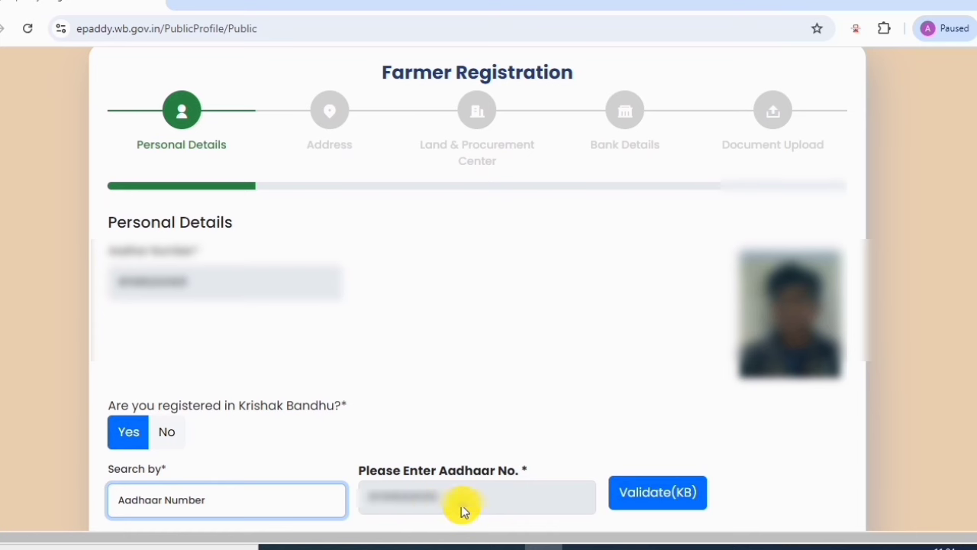
{"action": "left_click", "coordinate": [650, 498]}
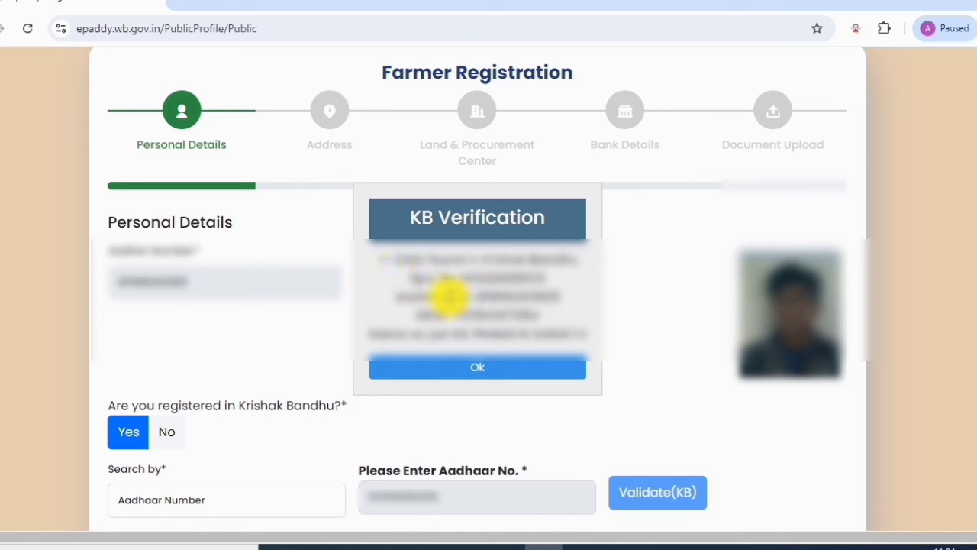
Generate an OTP for the farmer's mobile number, paste the received code, and validate it
{"action": "left_click", "coordinate": [476, 370]}
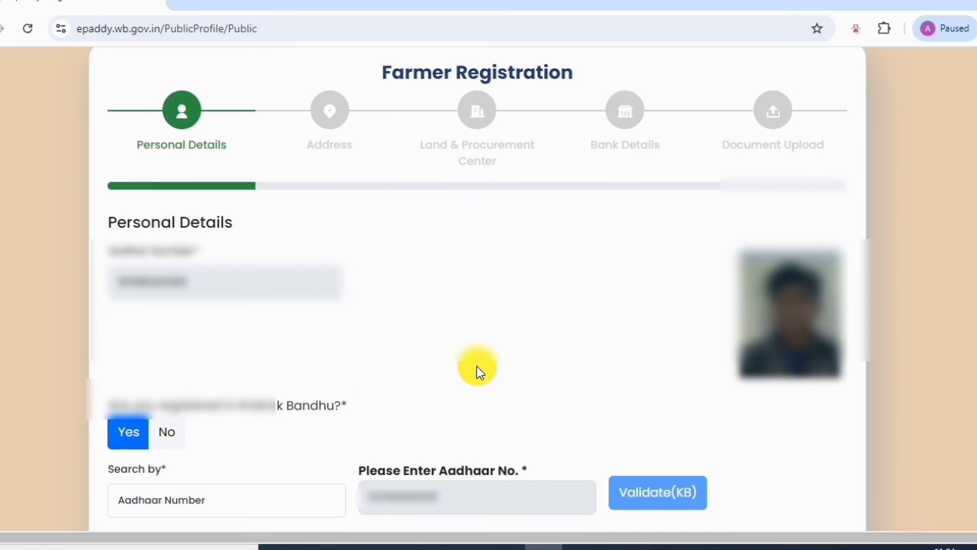
{"action": "scroll", "coordinate": [791, 527], "scroll_direction": "down", "scroll_amount": 4}
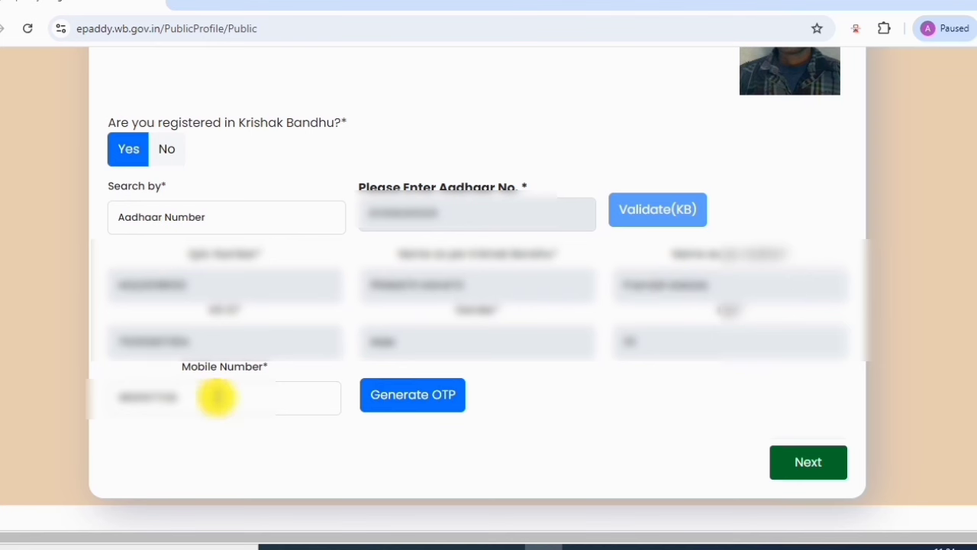
{"action": "left_click", "coordinate": [405, 397]}
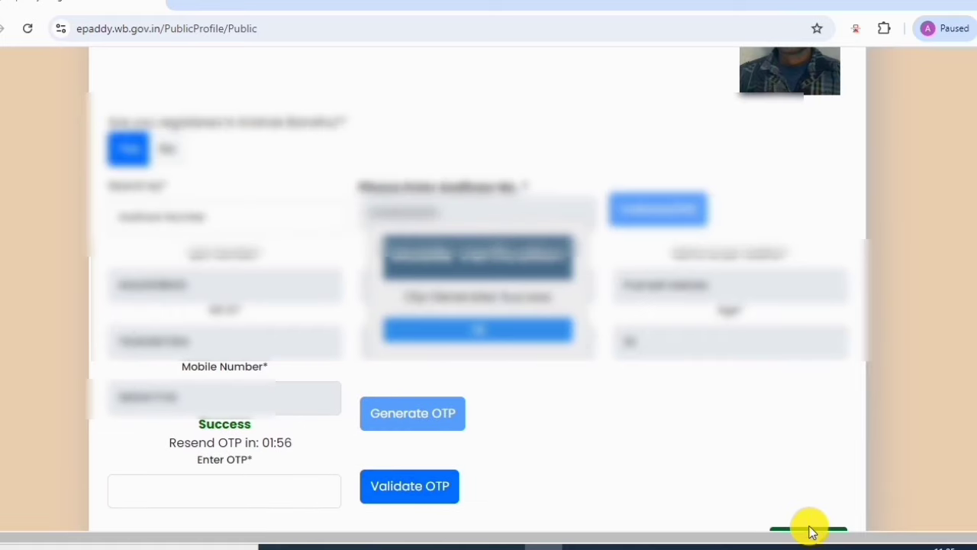
{"action": "scroll", "coordinate": [812, 527], "scroll_direction": "down", "scroll_amount": 2}
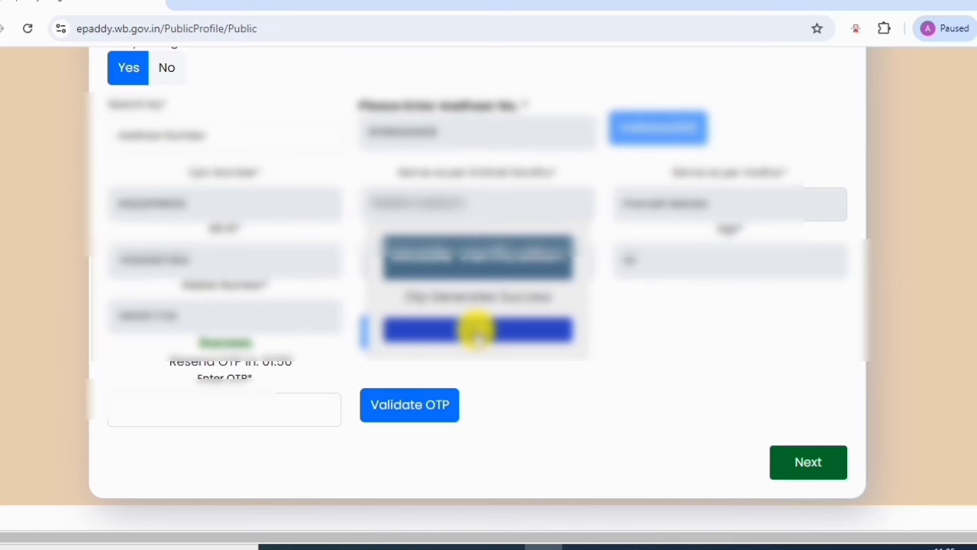
{"action": "left_click", "coordinate": [475, 330]}
{"action": "left_click", "coordinate": [159, 412]}
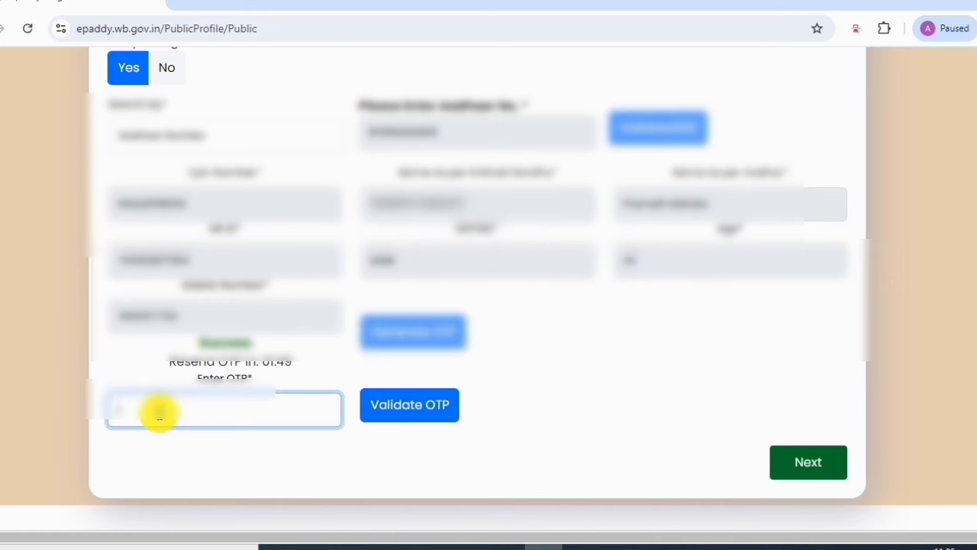
{"action": "key", "text": "ctrl+v"}
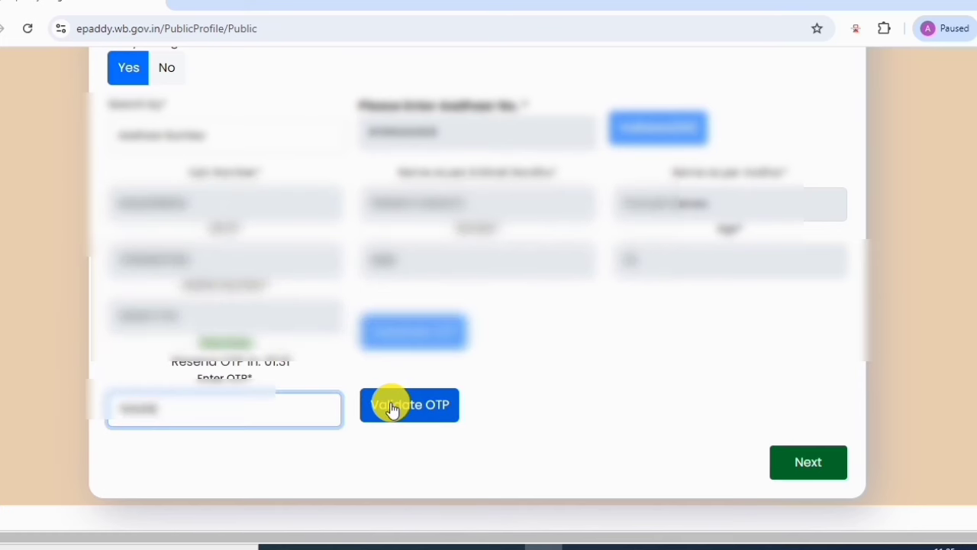
{"action": "left_click", "coordinate": [390, 409]}
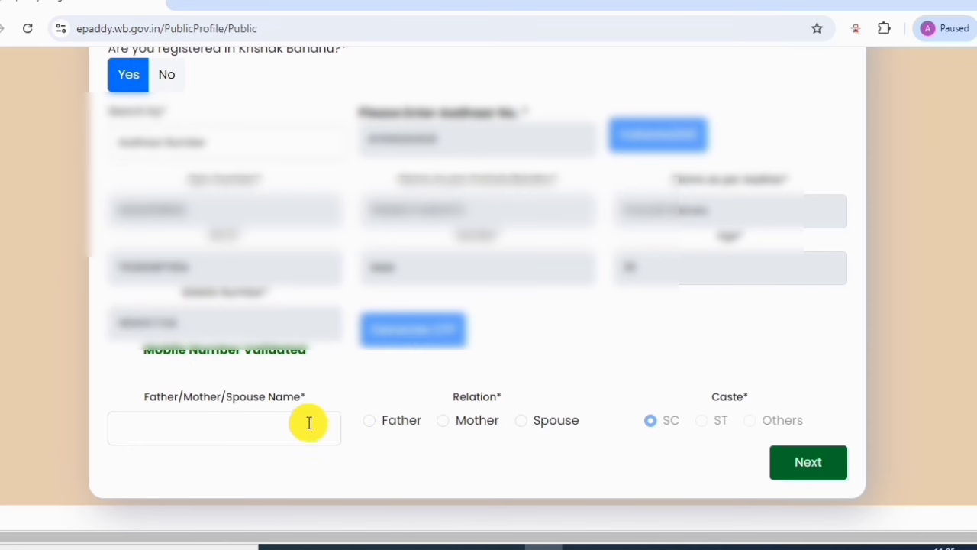
Choose Spouse as the relation, enter the spouse's name, and advance past Address to Land & Procurement Center
{"action": "left_click", "coordinate": [520, 420]}
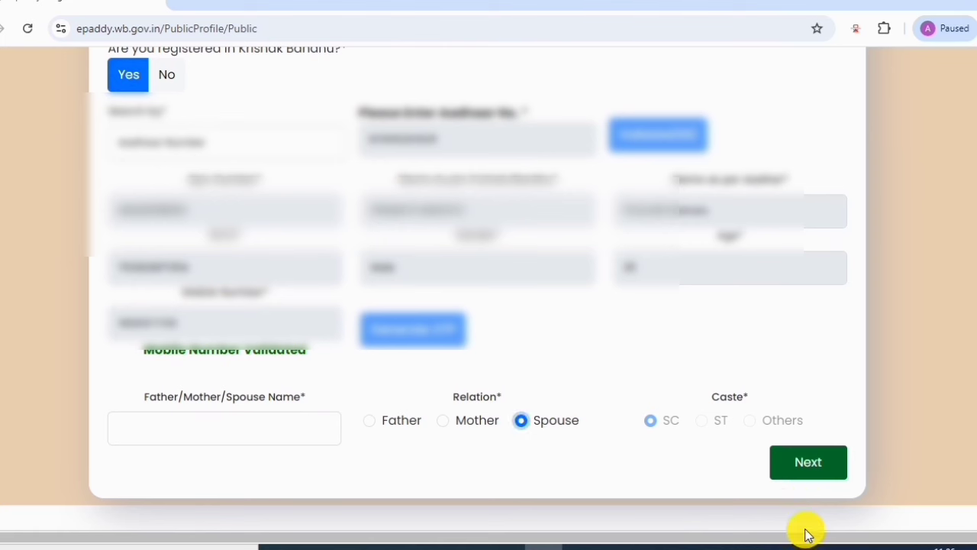
{"action": "left_click", "coordinate": [223, 428]}
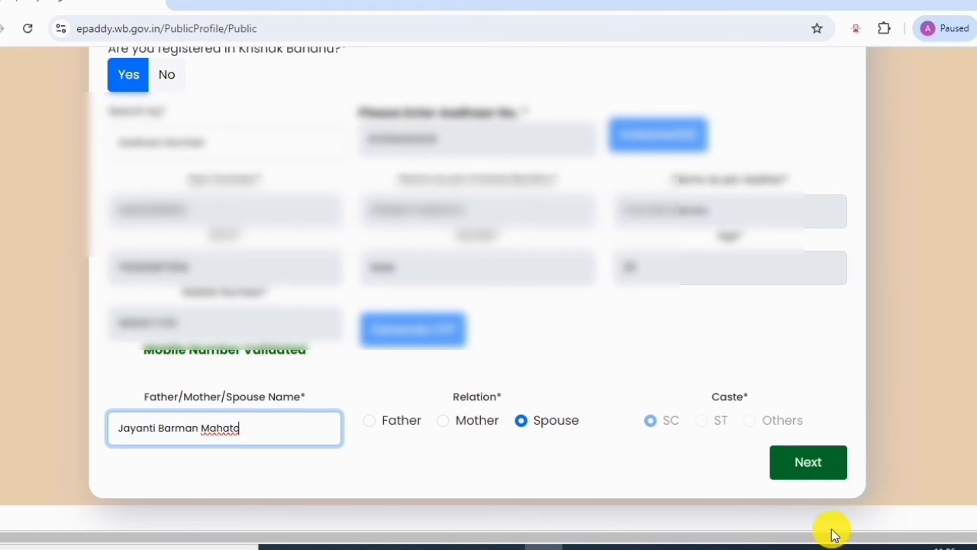
{"action": "left_click", "coordinate": [805, 468]}
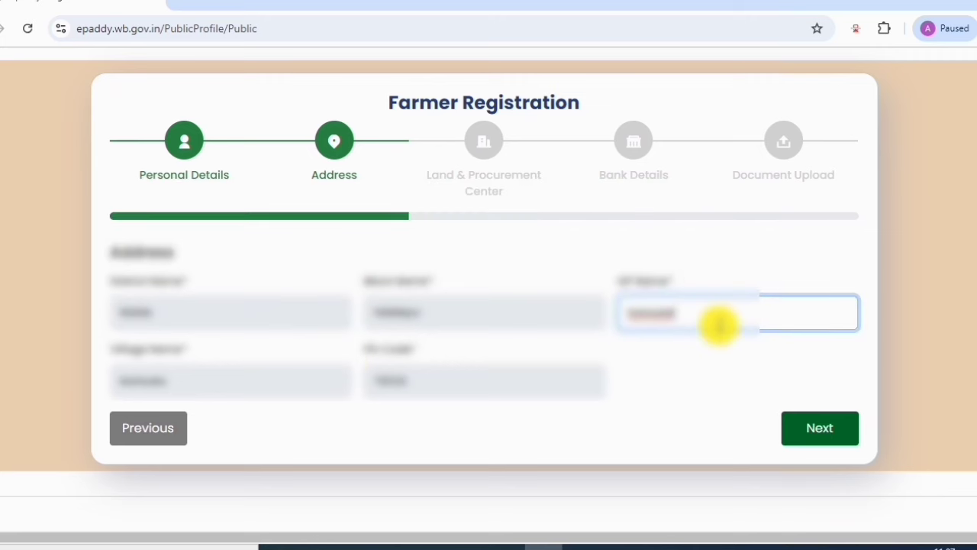
{"action": "left_click", "coordinate": [818, 432]}
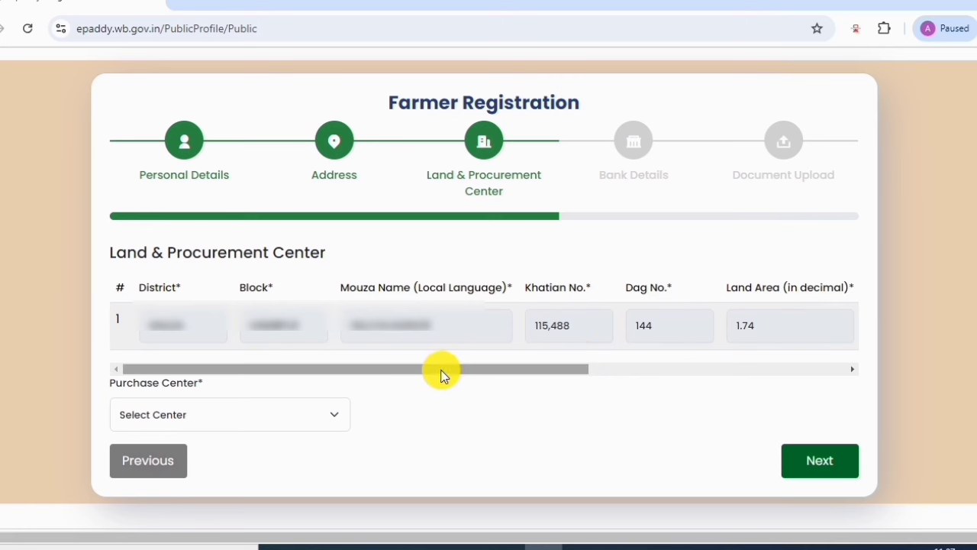
Verify the land record, pick Bulbulchandi Krishak Bazar as purchase center, and continue to Bank Details
{"action": "left_click_drag", "start_coordinate": [441, 369], "coordinate": [692, 369]}
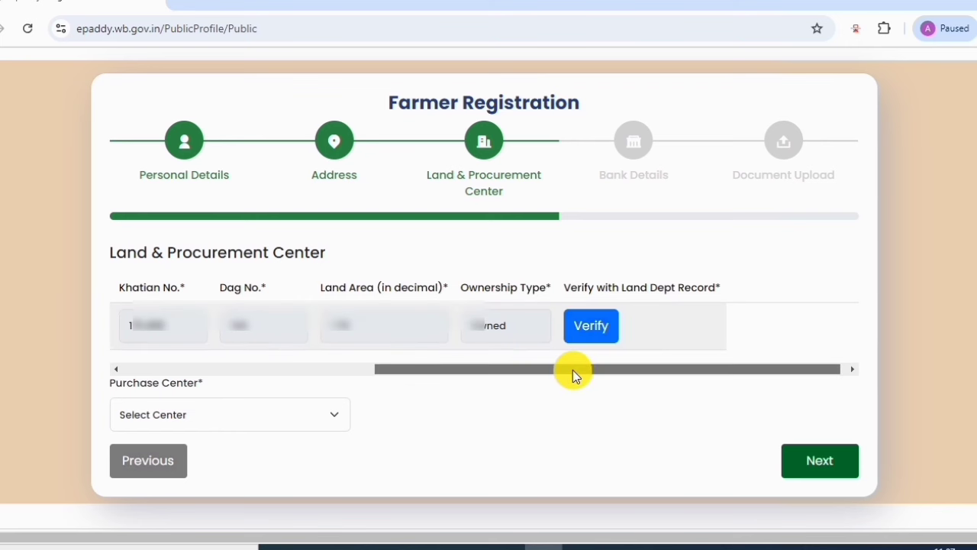
{"action": "left_click", "coordinate": [593, 329]}
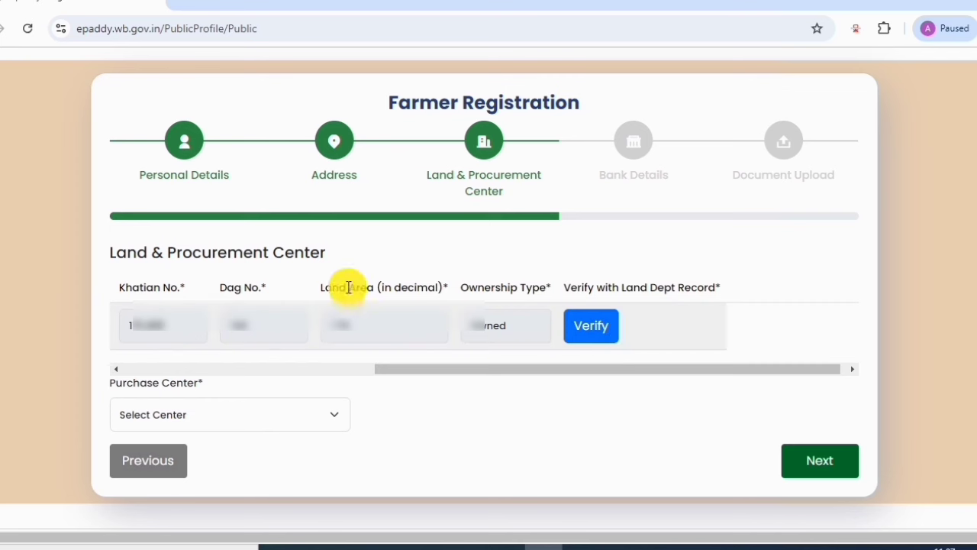
{"action": "left_click", "coordinate": [267, 413]}
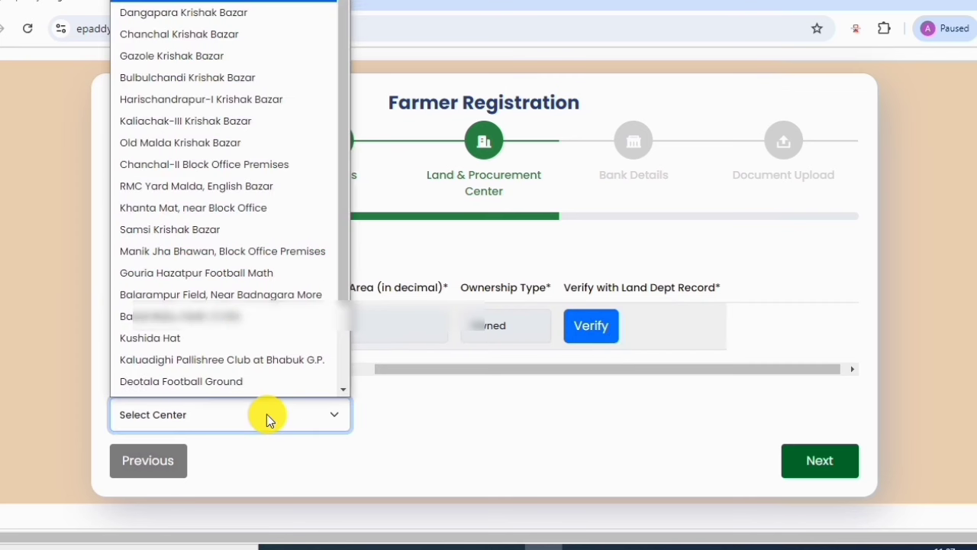
{"action": "scroll", "coordinate": [229, 225], "scroll_direction": "down", "scroll_amount": 1}
{"action": "scroll", "coordinate": [226, 183], "scroll_direction": "down", "scroll_amount": 2}
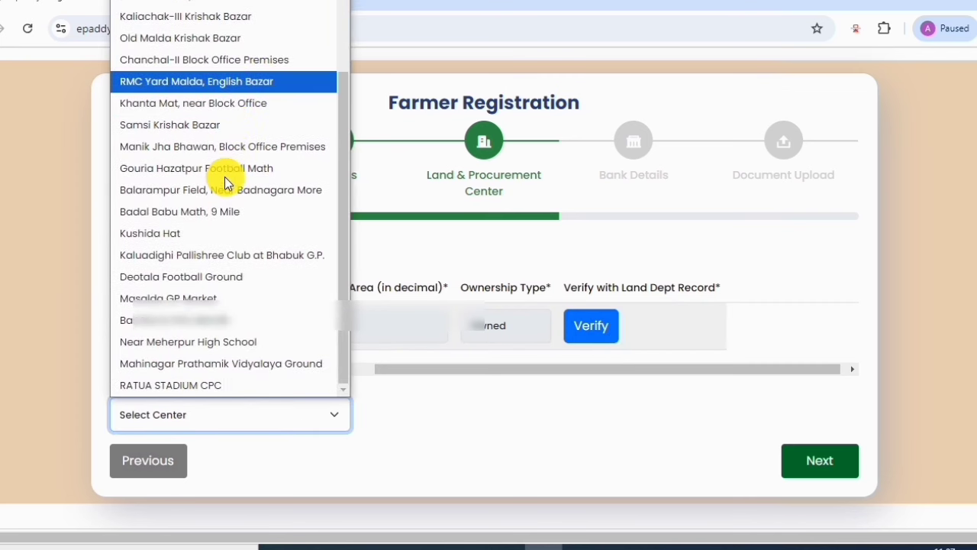
{"action": "scroll", "coordinate": [225, 183], "scroll_direction": "up", "scroll_amount": 2}
{"action": "left_click", "coordinate": [191, 89]}
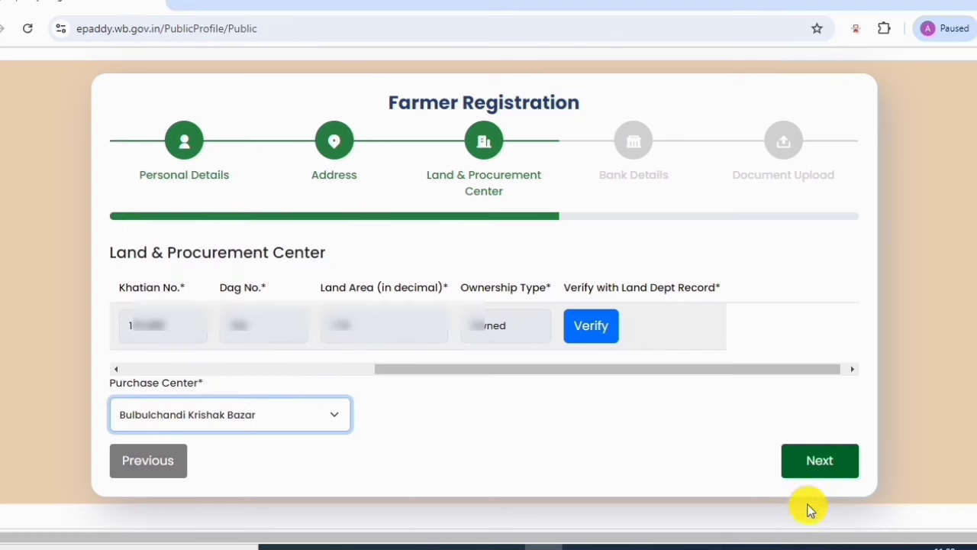
{"action": "left_click", "coordinate": [818, 461]}
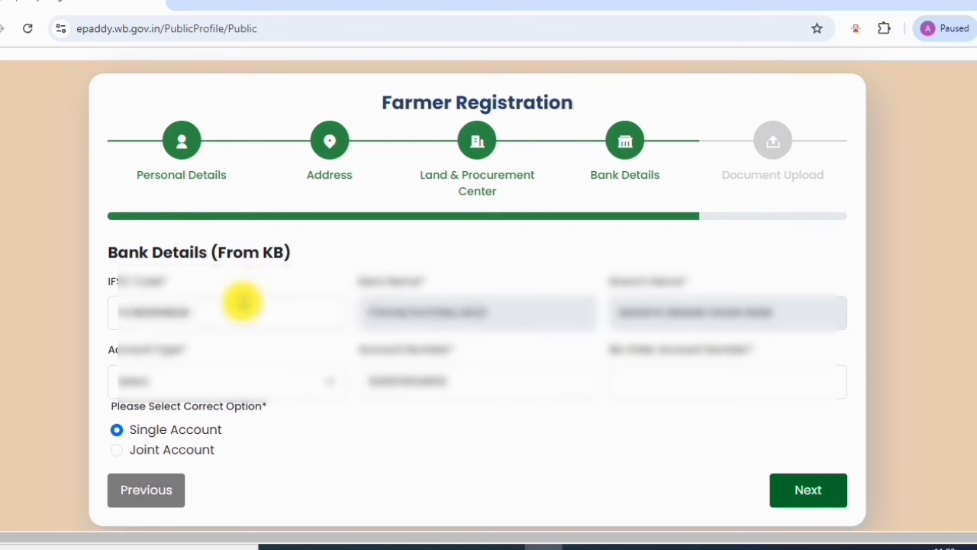
Re-enter the bank account number, mark it as a Single Account, and continue to Document Upload
{"action": "left_click", "coordinate": [653, 378]}
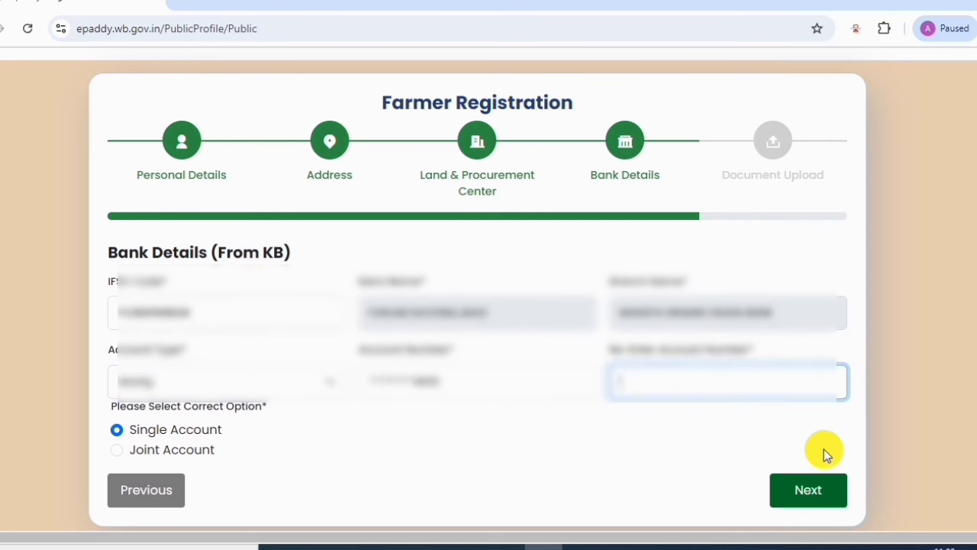
{"action": "key", "text": "ctrl+v"}
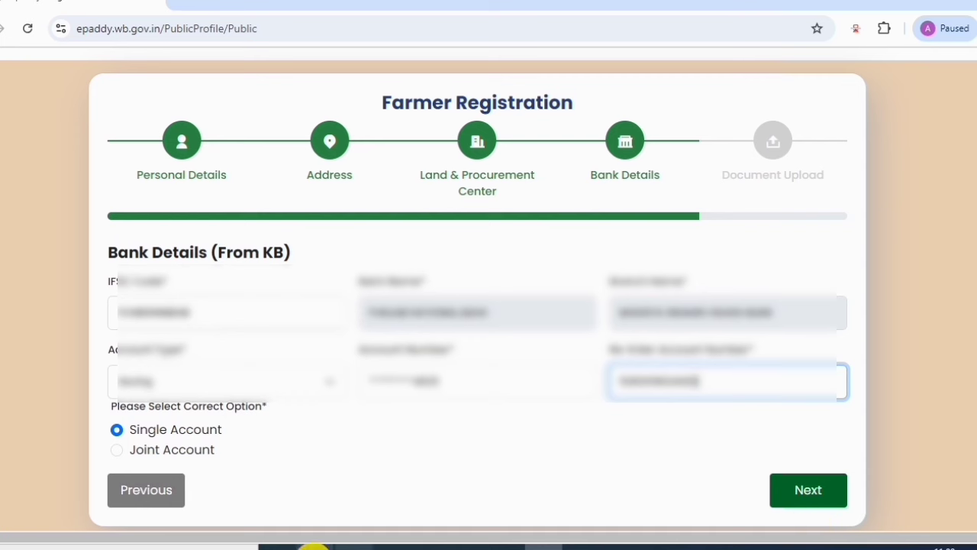
{"action": "left_click", "coordinate": [116, 432]}
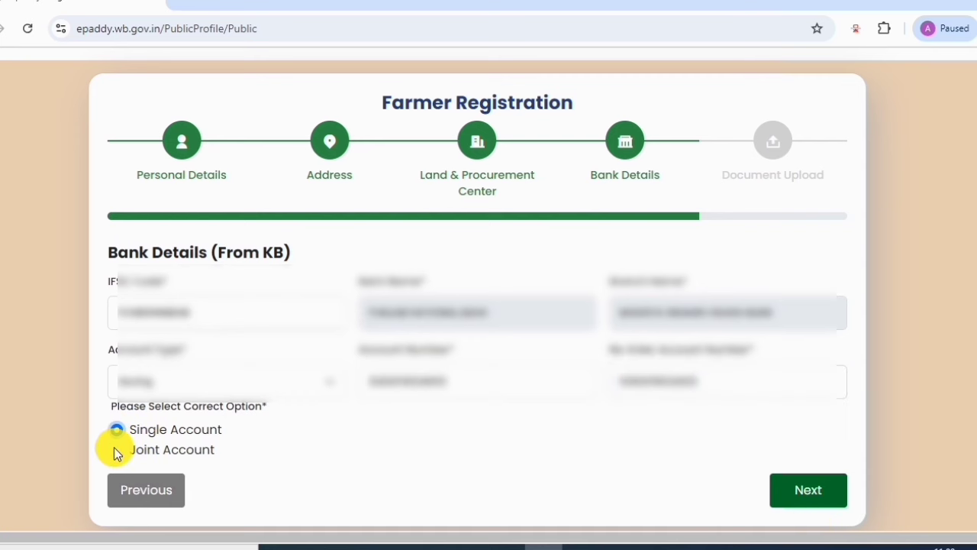
{"action": "left_click", "coordinate": [806, 491]}
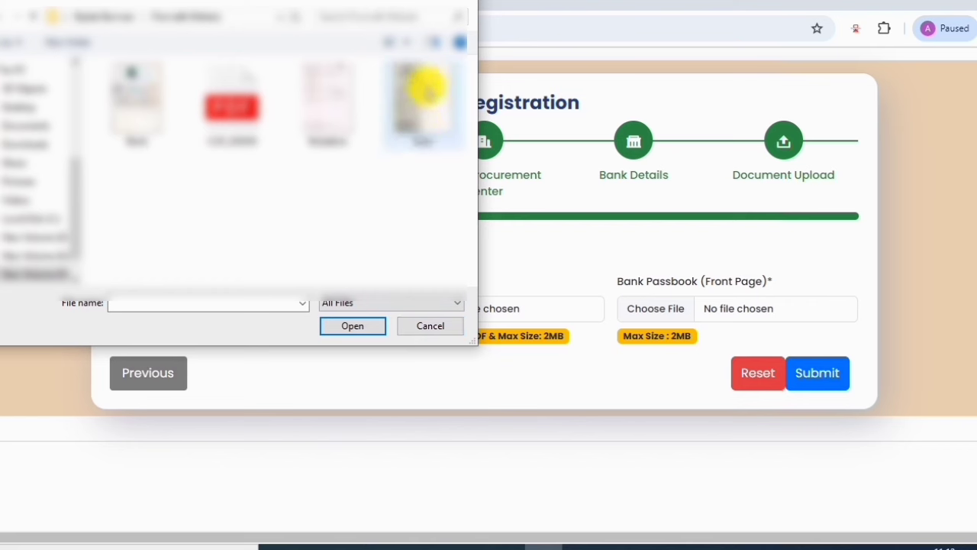
Attach Voter.jpg as voter ID, CCF_000059.pdf as land document, and Bank.jpg as bank passbook
{"action": "left_click", "coordinate": [418, 115]}
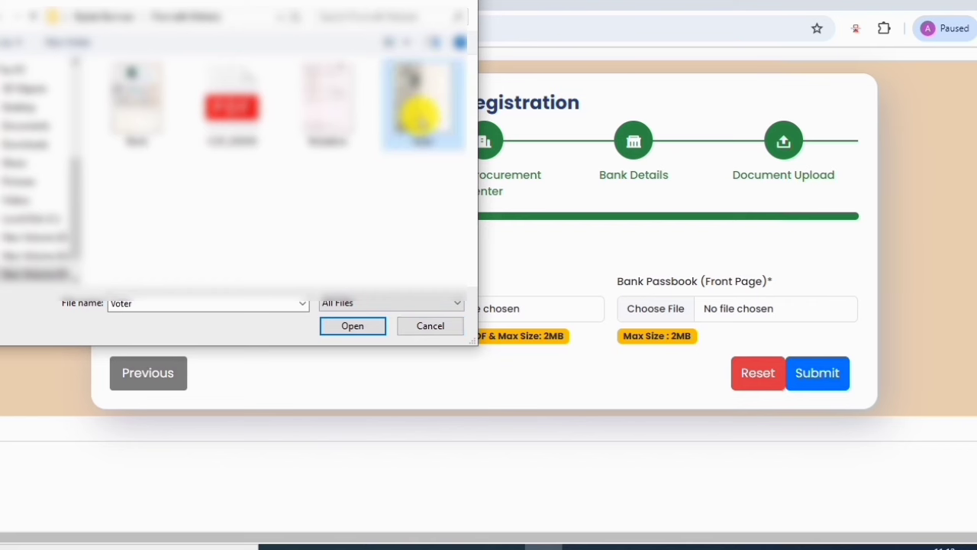
{"action": "left_click", "coordinate": [350, 326]}
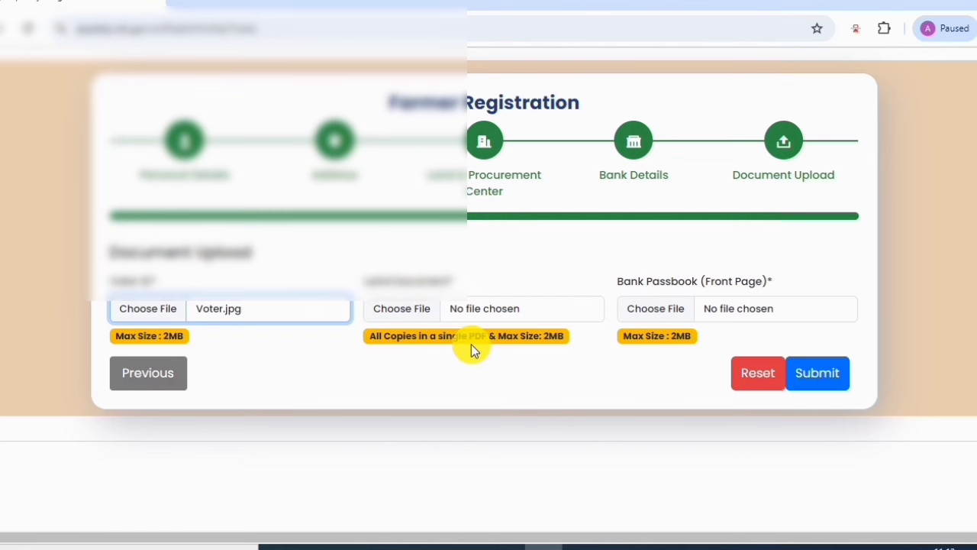
{"action": "left_click", "coordinate": [411, 306]}
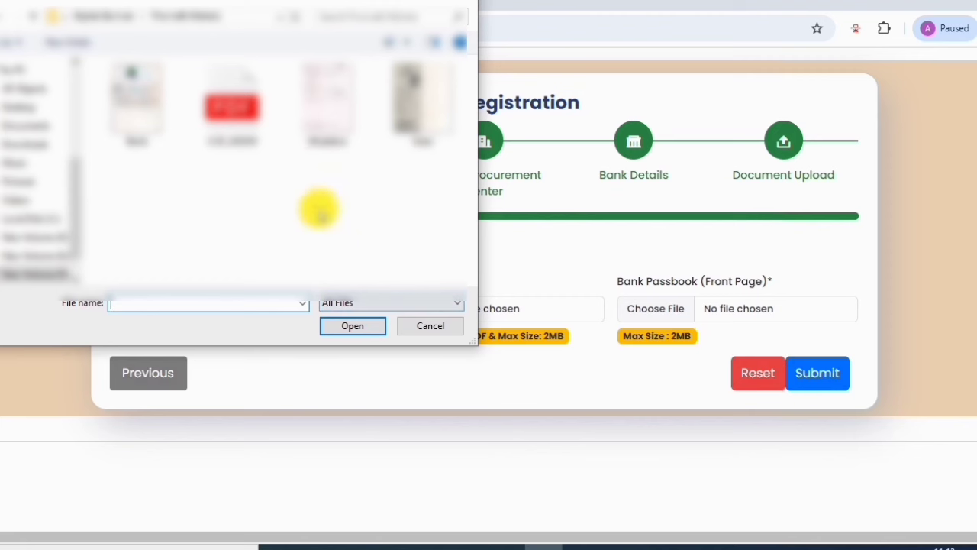
{"action": "left_click", "coordinate": [233, 115]}
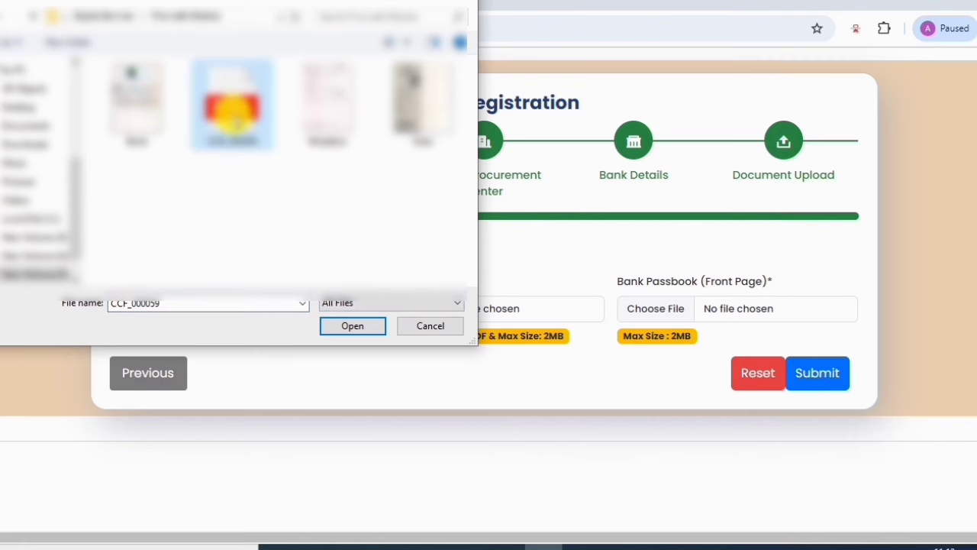
{"action": "left_click", "coordinate": [351, 325]}
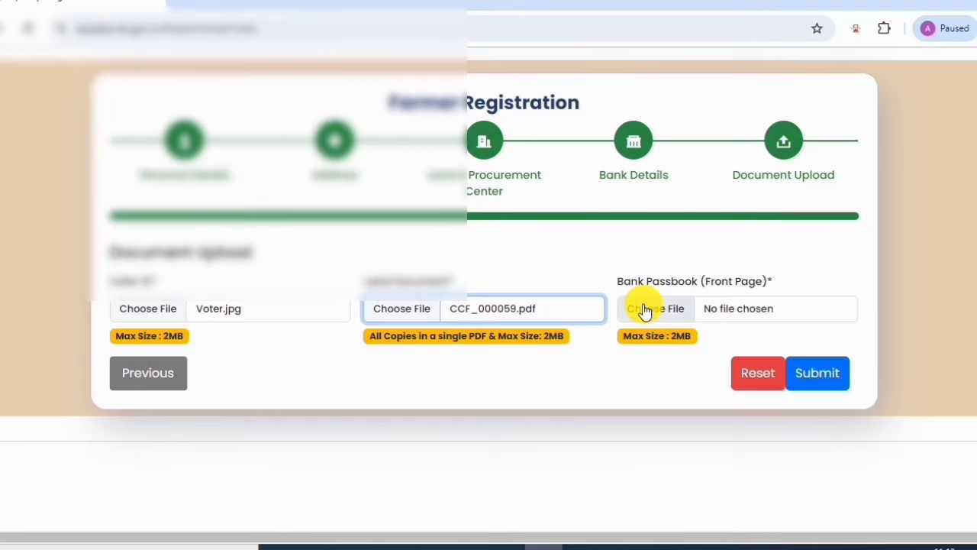
{"action": "left_click", "coordinate": [655, 309]}
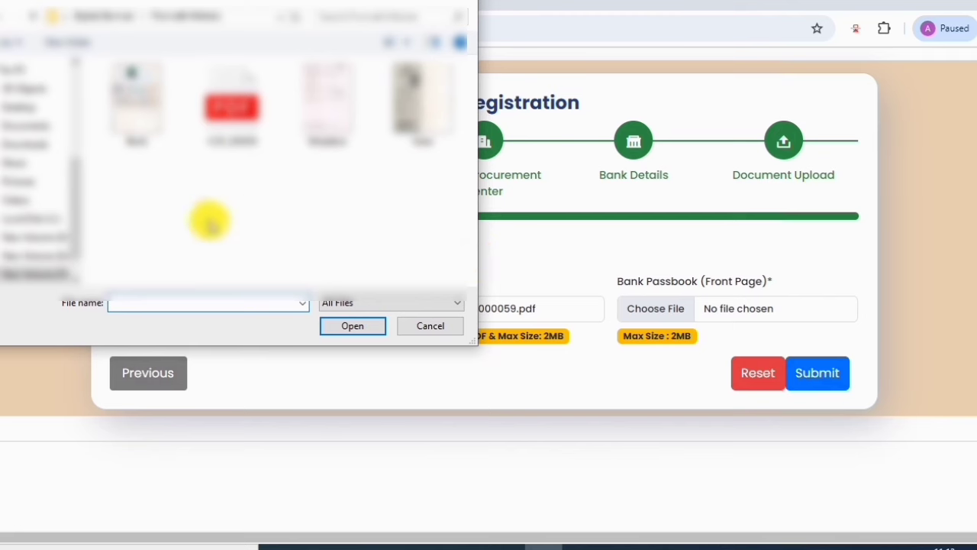
{"action": "left_click", "coordinate": [137, 104]}
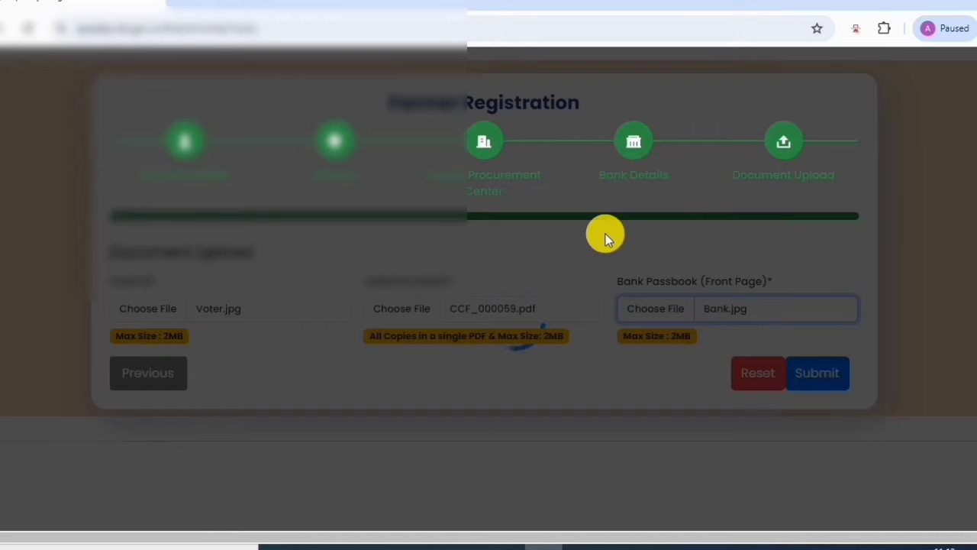
Submit the registration, accept the Land Reforms alert, then download and print the acknowledgment
{"action": "left_click", "coordinate": [818, 374]}
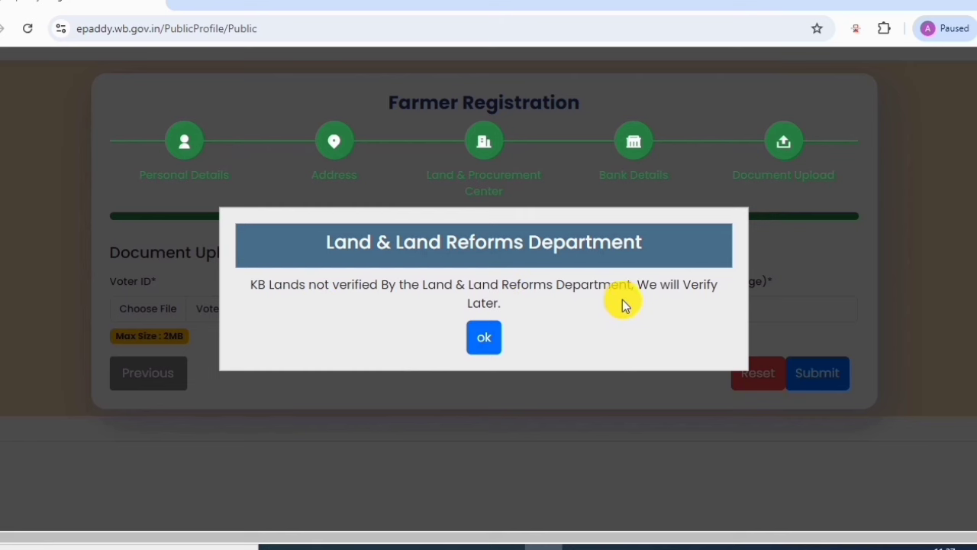
{"action": "left_click", "coordinate": [483, 341]}
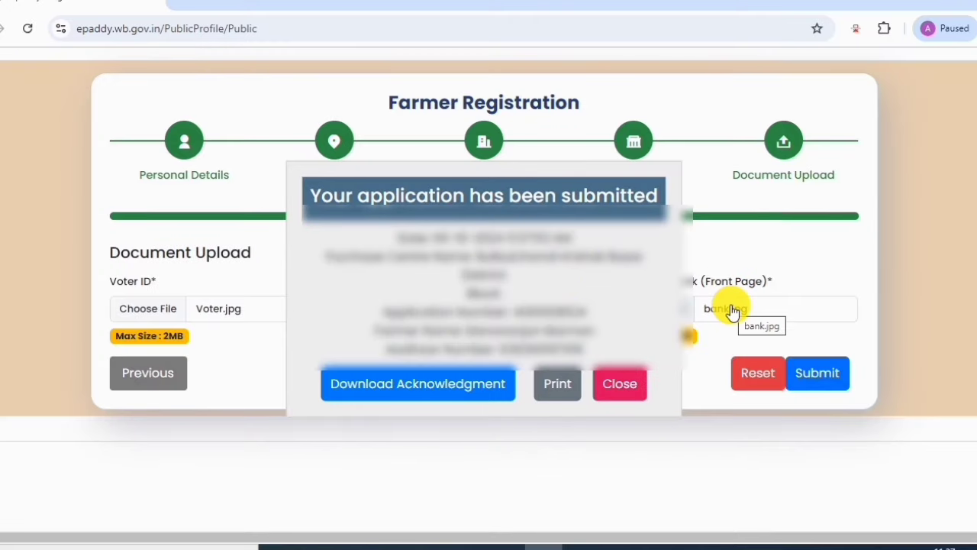
{"action": "left_click", "coordinate": [421, 385]}
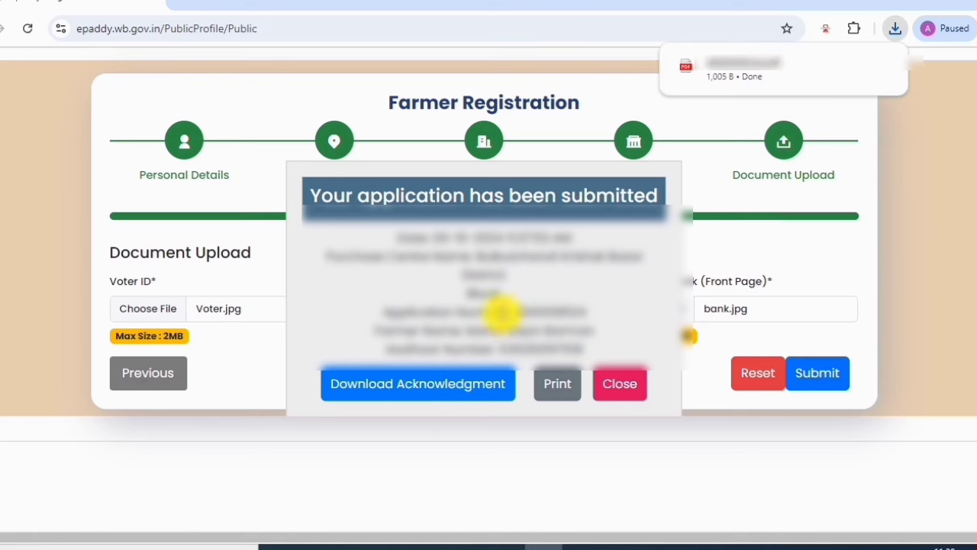
{"action": "left_click", "coordinate": [559, 382]}
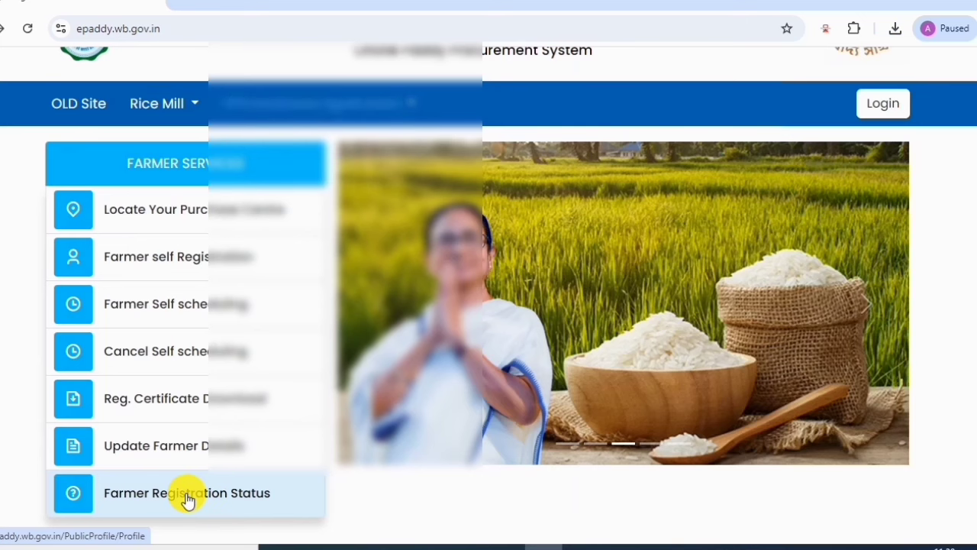
Look up Farmer Registration Status by pasting the Registration Number and fetching the farmer's details
{"action": "left_click", "coordinate": [187, 496]}
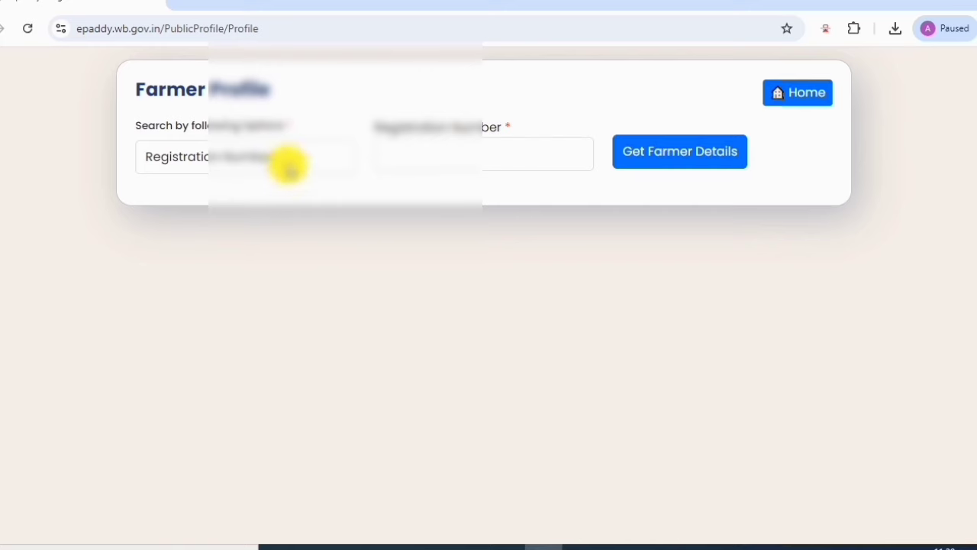
{"action": "left_click", "coordinate": [317, 148]}
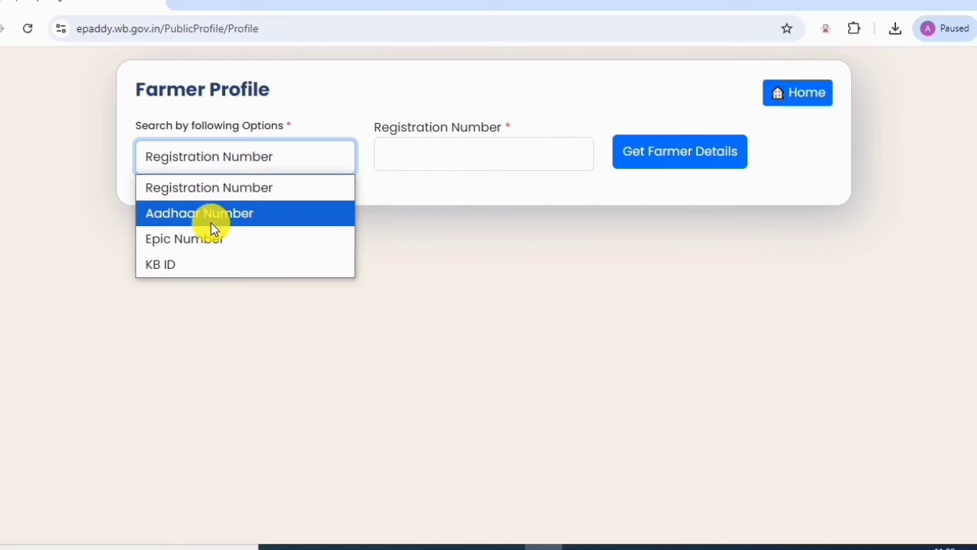
{"action": "left_click", "coordinate": [222, 194]}
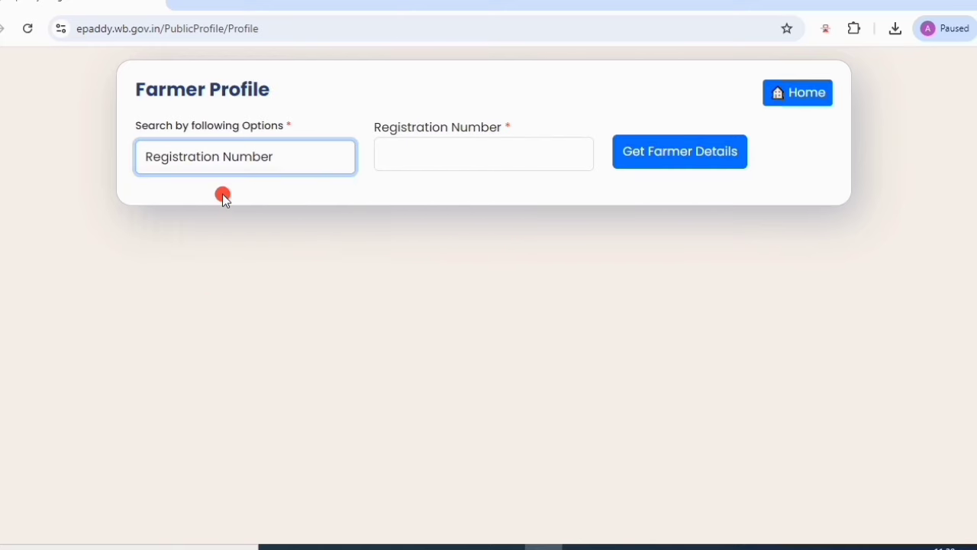
{"action": "left_click", "coordinate": [415, 147]}
{"action": "right_click", "coordinate": [413, 145]}
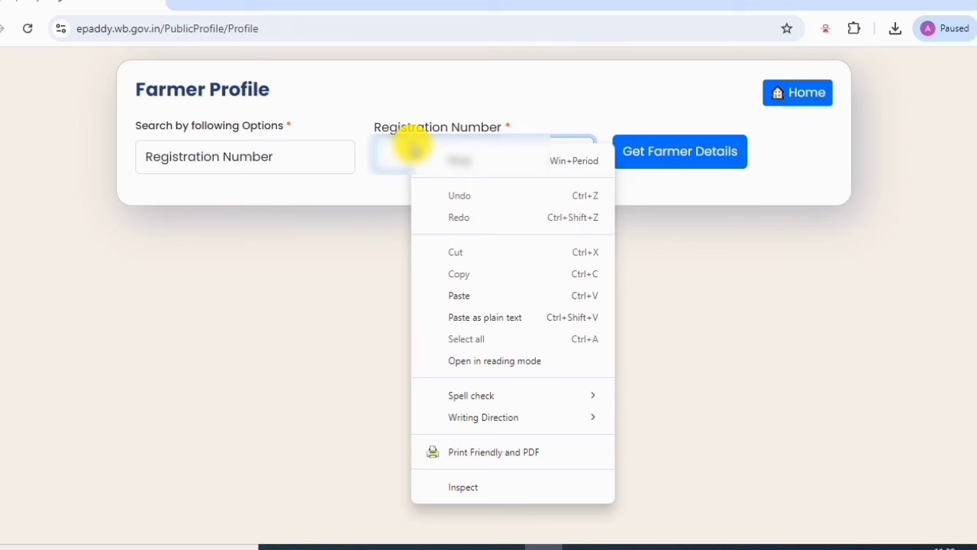
{"action": "left_click", "coordinate": [450, 304]}
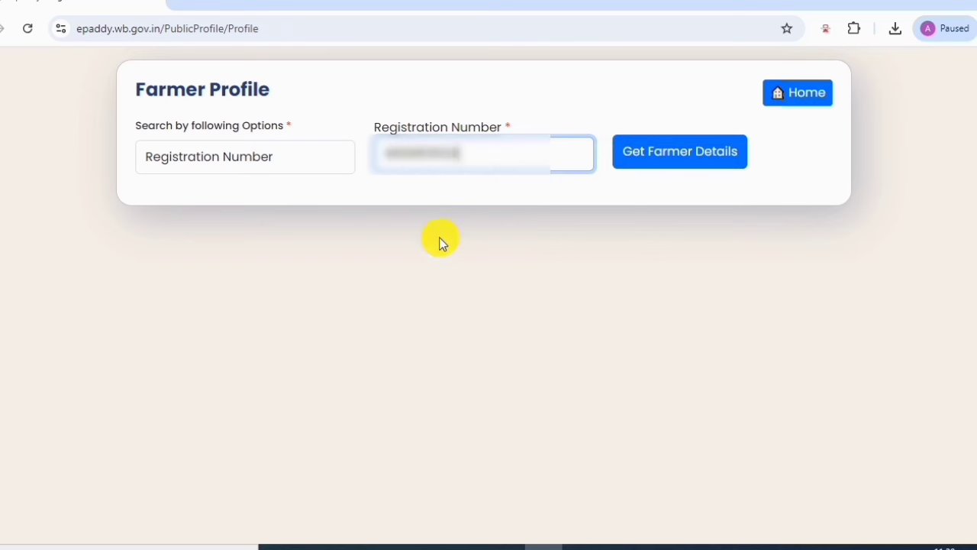
{"action": "left_click", "coordinate": [663, 153]}
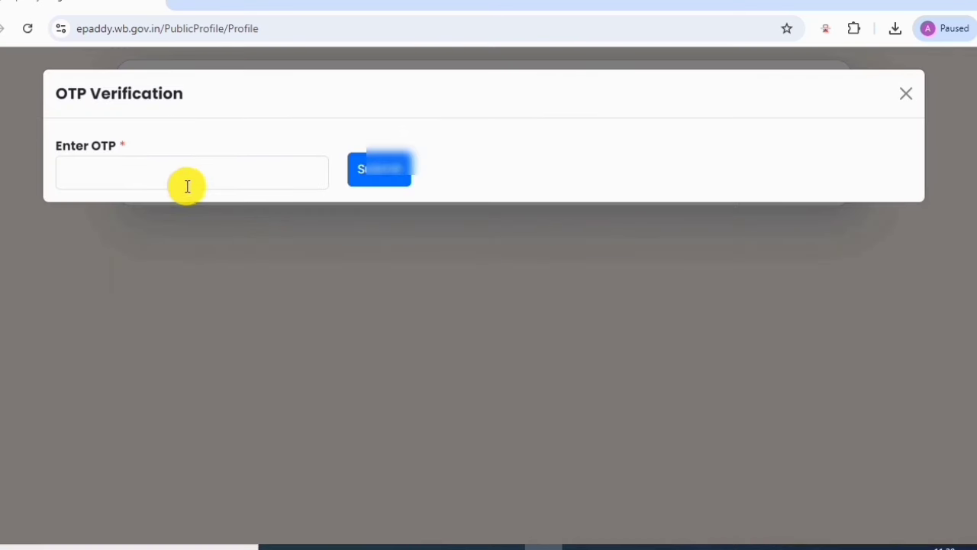
Enter the received OTP and submit it to open the Farmer Profile
{"action": "left_click", "coordinate": [182, 171]}
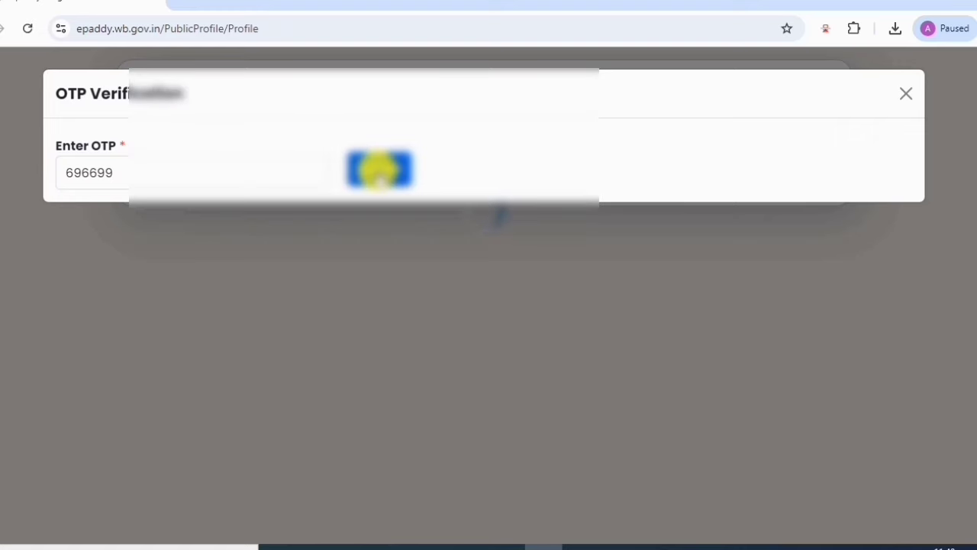
{"action": "left_click", "coordinate": [380, 169]}
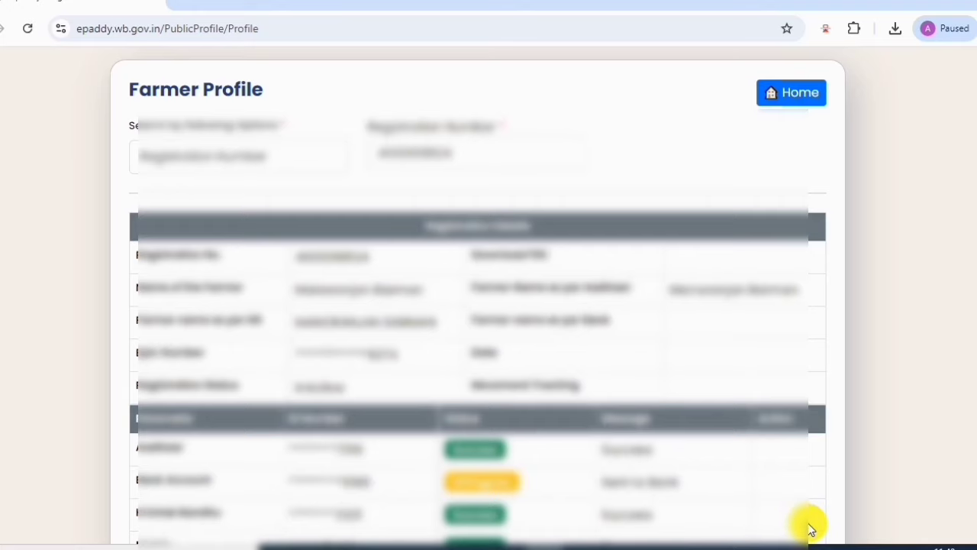
Scroll through the Farmer Profile to review registration status, verification table and 0.48-acre land details
{"action": "scroll", "coordinate": [809, 527], "scroll_direction": "down", "scroll_amount": 2}
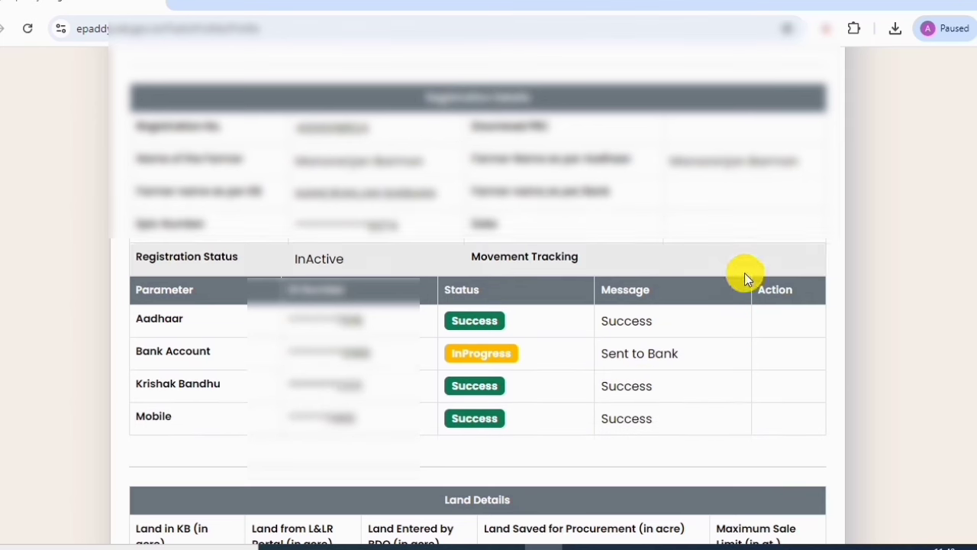
{"action": "scroll", "coordinate": [794, 508], "scroll_direction": "down", "scroll_amount": 3}
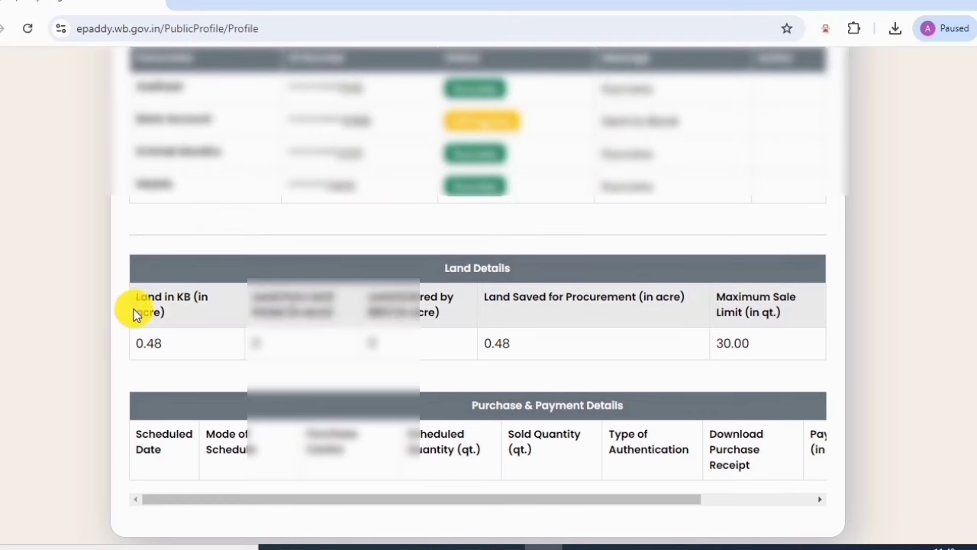